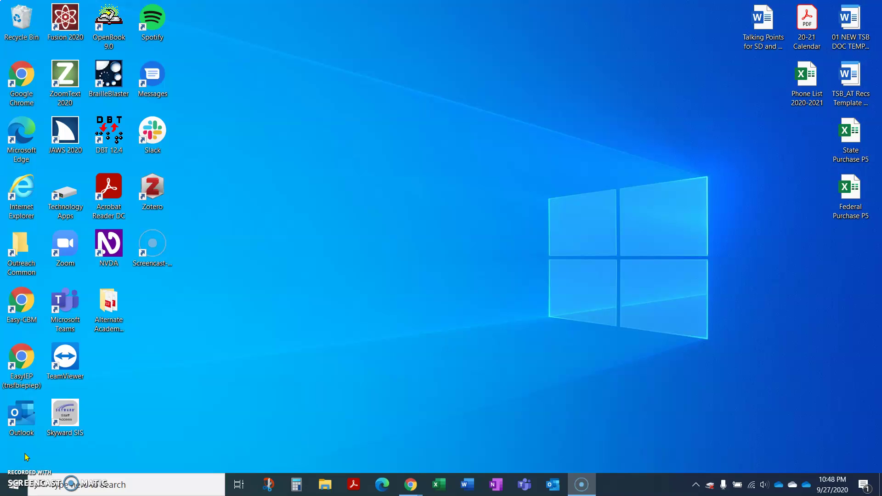
# Shift the focus to the desktop and browse its icons, starting at the Recycle Bin and passing ZoomText, Zoom, OpenBook, Outreach Common and Outlook.
pyautogui.press('super')
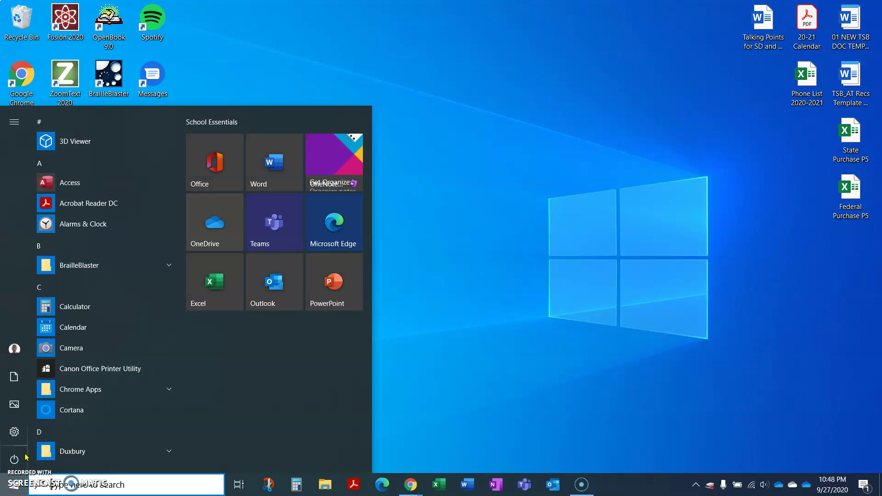
pyautogui.press('Escape')
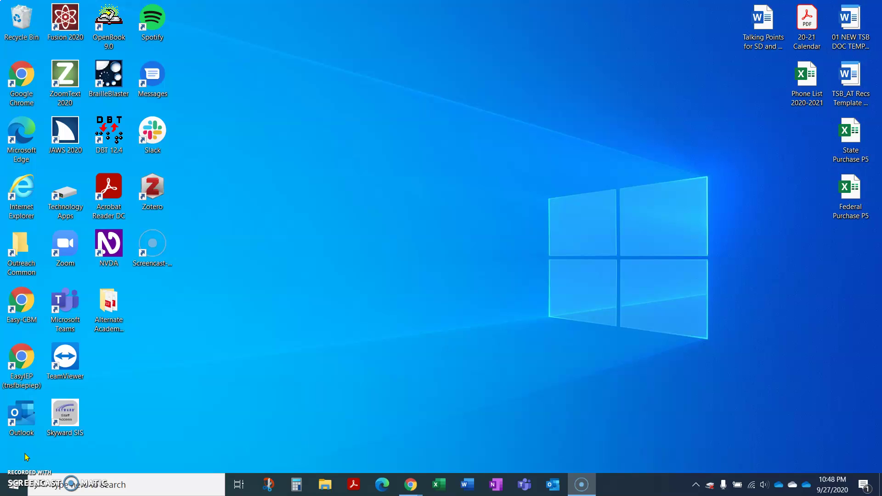
pyautogui.press('super+d')
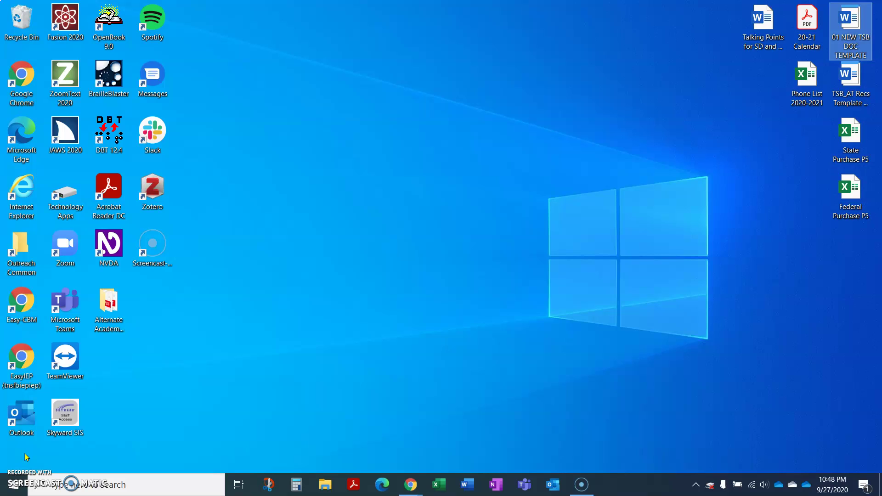
pyautogui.press('Home')
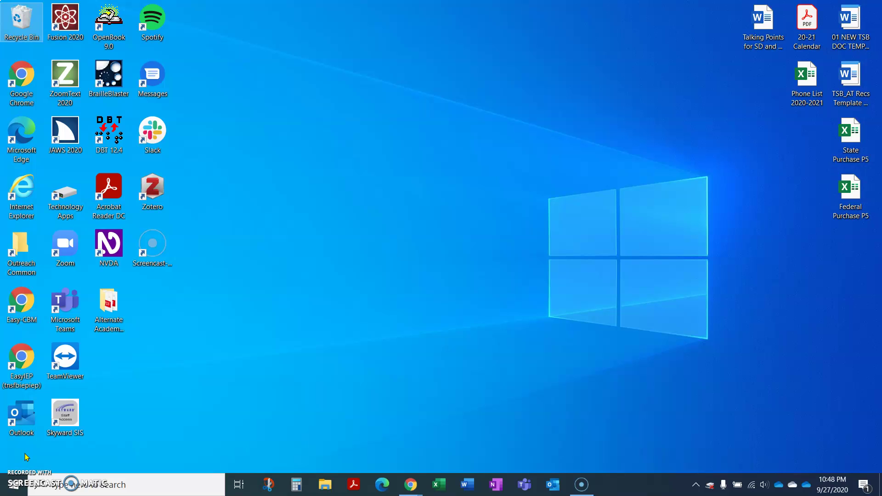
pyautogui.press('z')
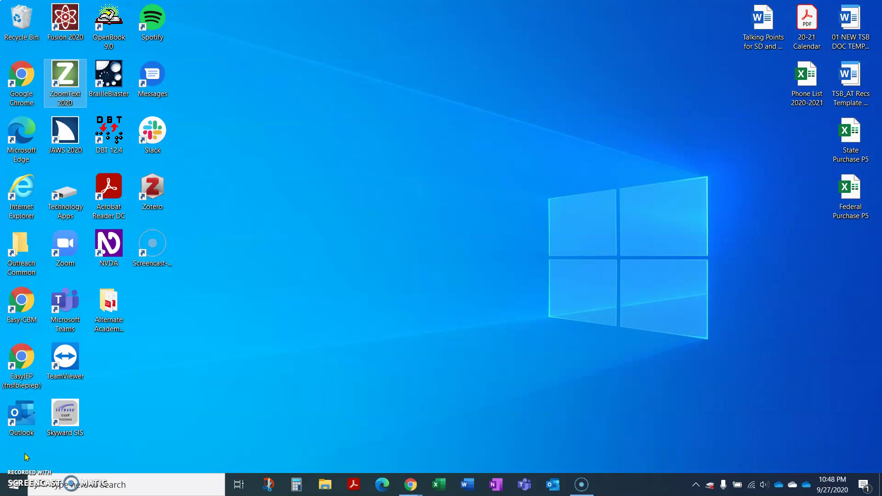
pyautogui.press('z')
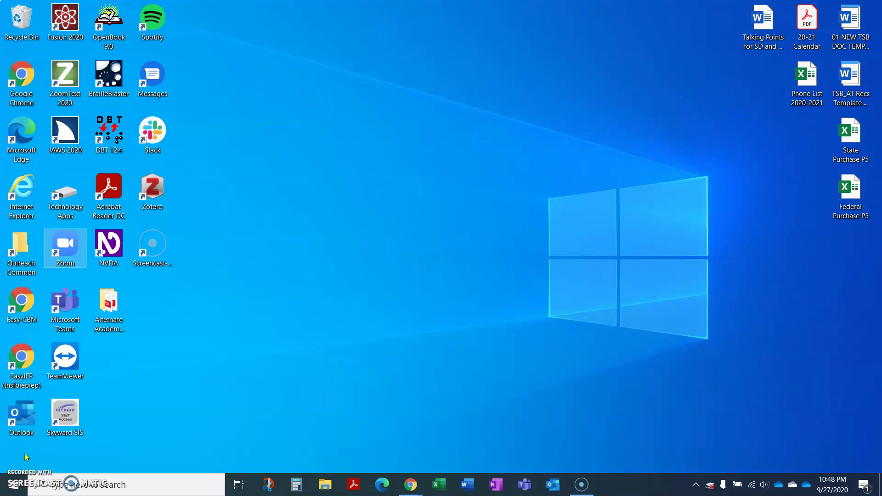
pyautogui.press('o')
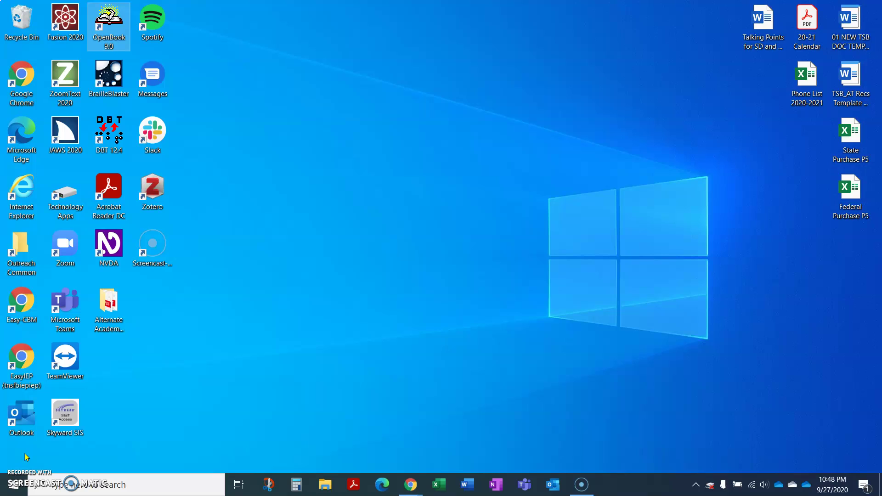
pyautogui.press('o')
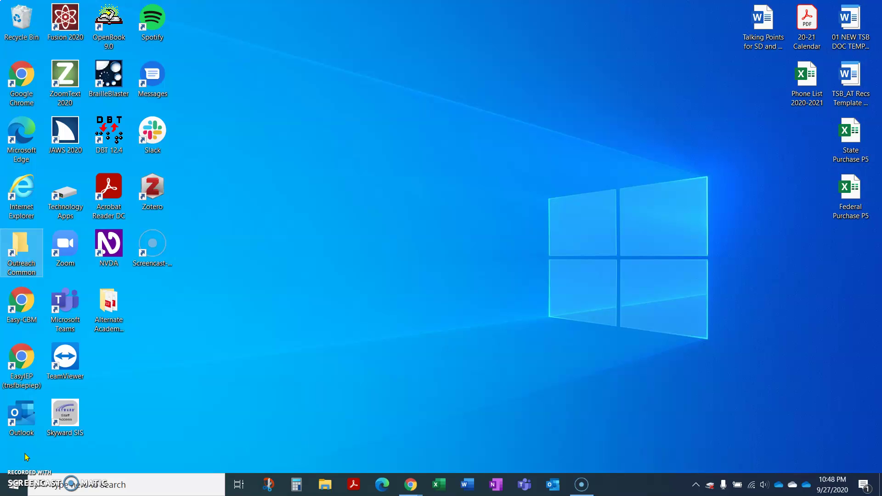
pyautogui.press('o')
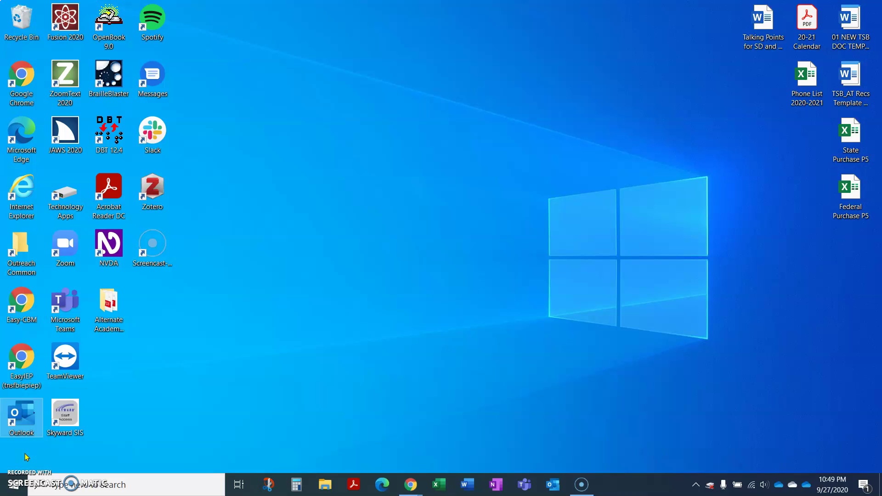
# Launch Internet Explorer from the desktop, dismiss its setup dialog and the site announcement, and close the browser.
pyautogui.press('i')
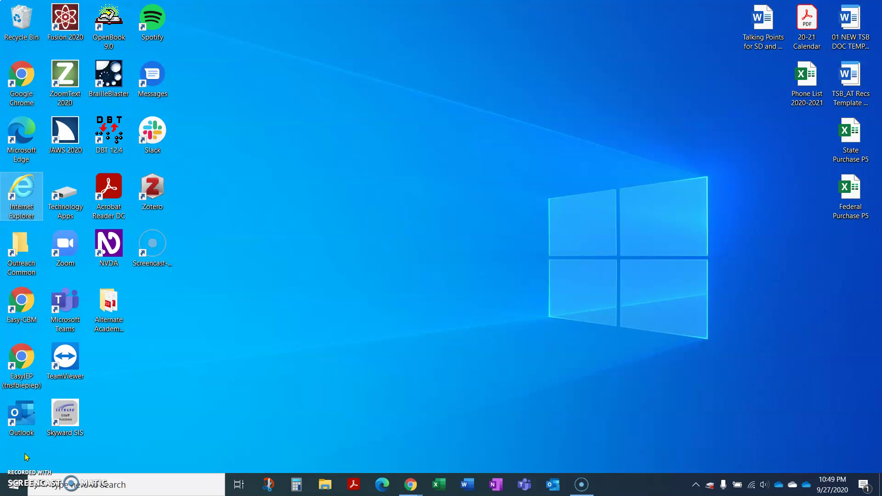
pyautogui.press('Return')
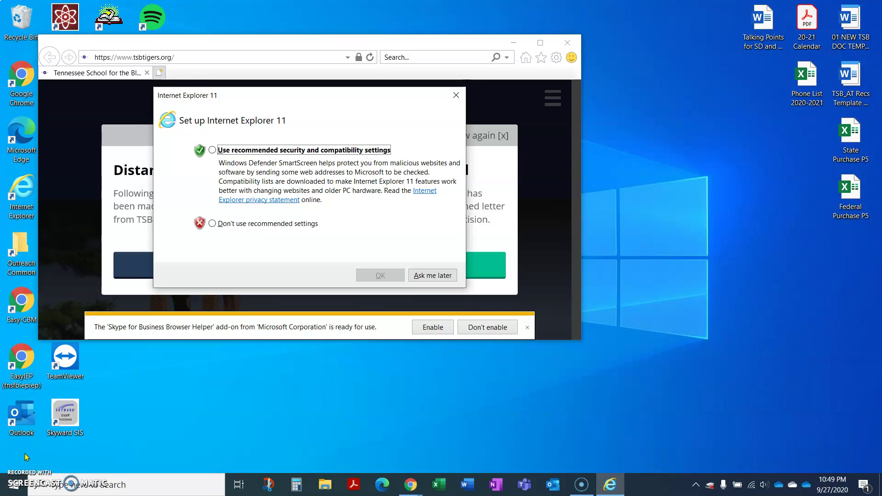
pyautogui.press('Escape')
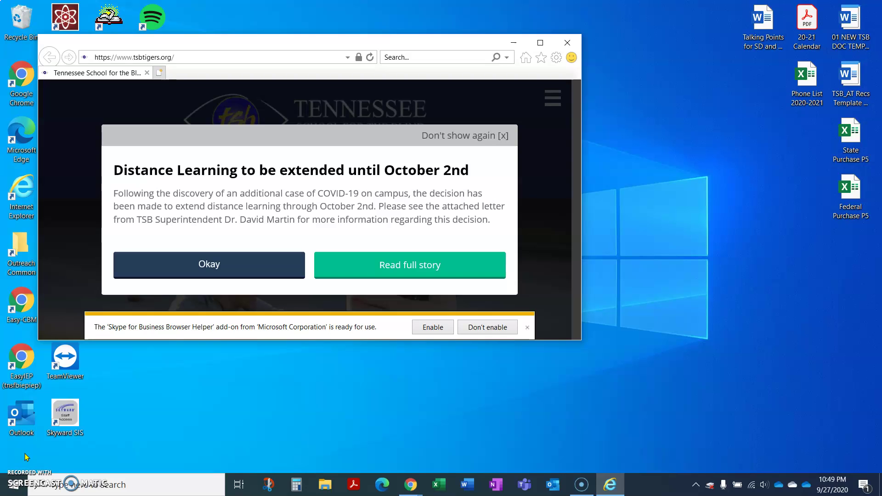
pyautogui.press('Escape')
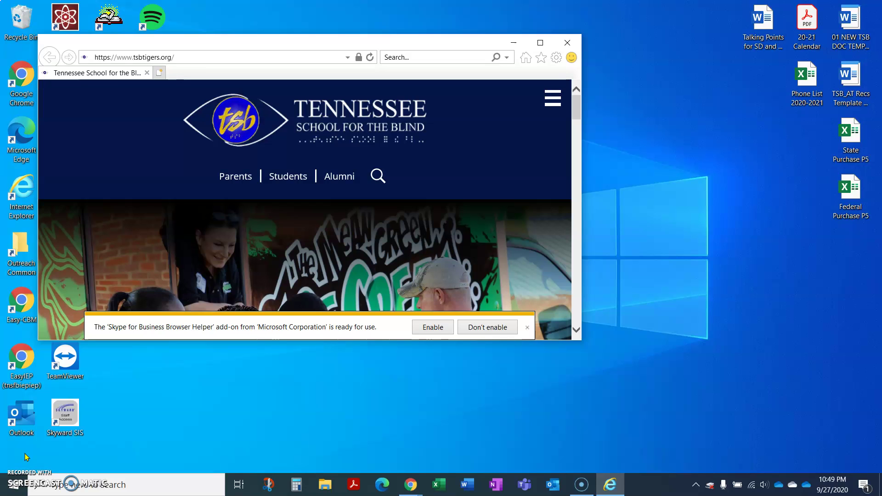
pyautogui.hotkey('alt', 'F4')
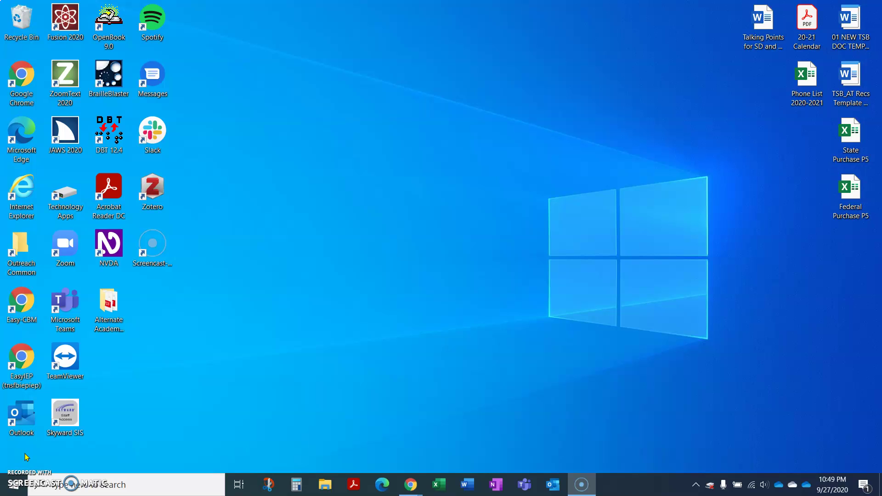
# Launch Calculator from its pinned shortcut.
pyautogui.press('super+t')
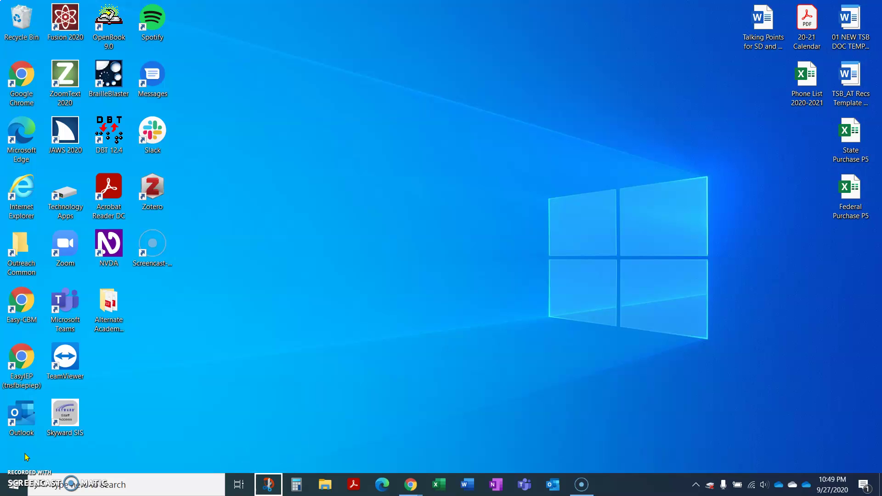
pyautogui.press('Right')
pyautogui.press('Return')
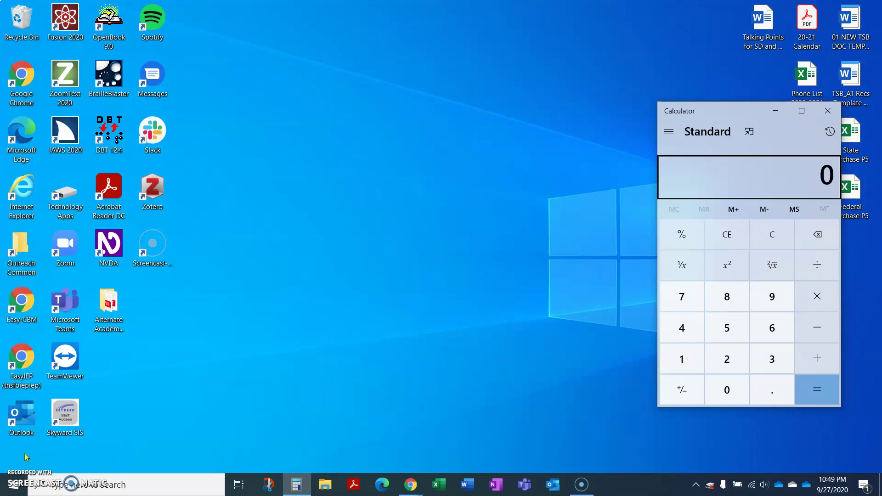
# Examine Calculator's history, memory and clear controls by moving the focus through them.
pyautogui.hotkey('shift', 'Tab')
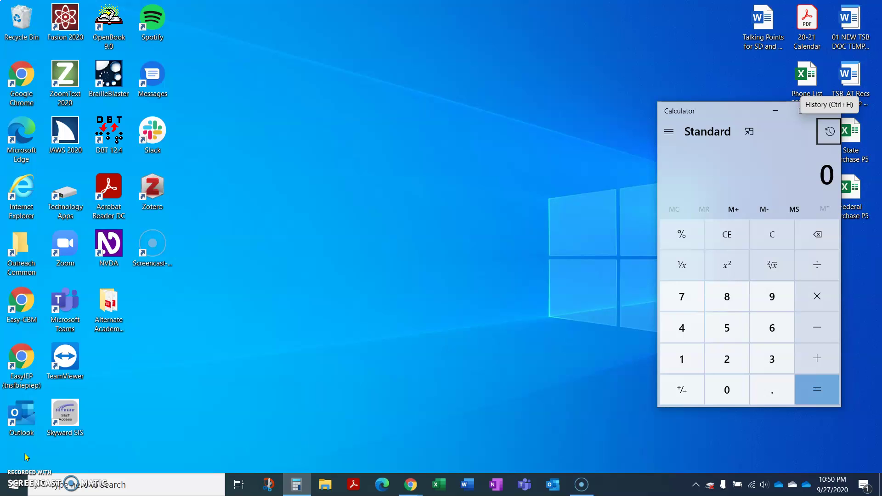
pyautogui.press('Tab')
pyautogui.press('Tab')
pyautogui.press('Tab')
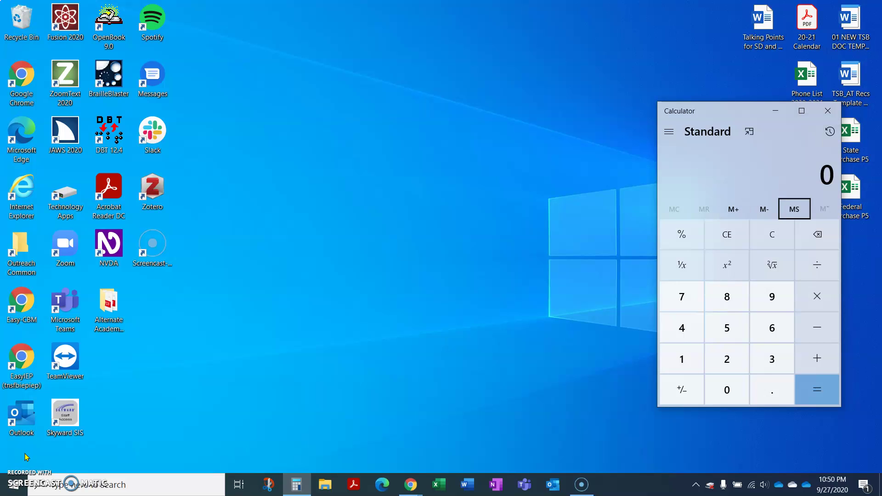
pyautogui.press('Tab')
pyautogui.press('Tab')
pyautogui.press('Tab')
pyautogui.press('Tab')
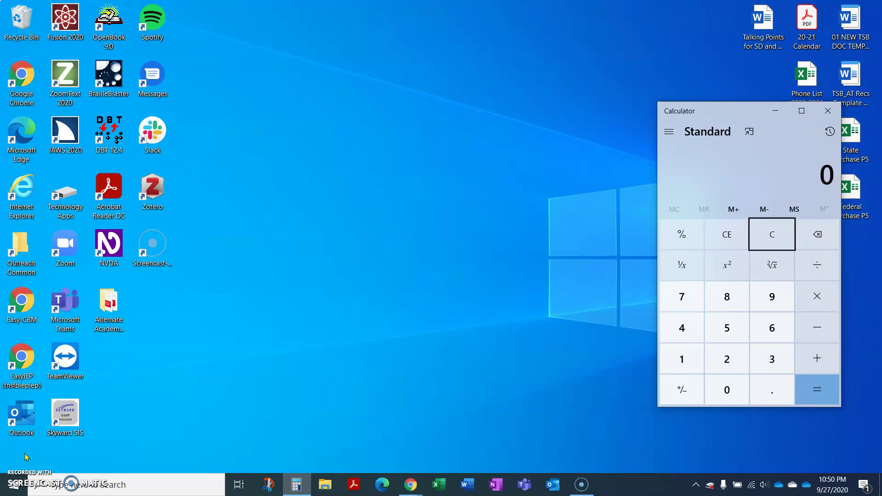
pyautogui.press('Tab')
# Explore Calculator's number keys by moving the focus around the keypad, and close Calculator.
pyautogui.press('Left')
pyautogui.press('Down')
pyautogui.press('Left')
pyautogui.press('Down')
pyautogui.press('Left')
pyautogui.press('Down')
pyautogui.press('Right')
pyautogui.press('Right')
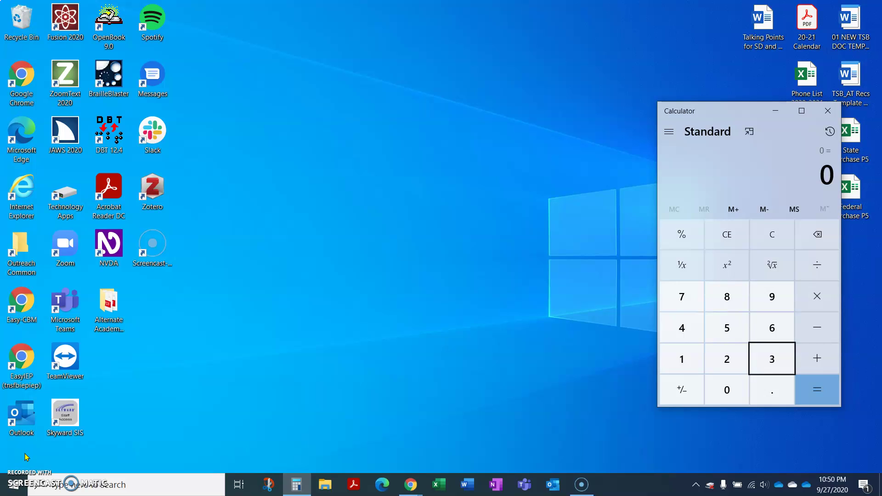
pyautogui.press('Left')
pyautogui.press('Up')
pyautogui.press('Right')
pyautogui.press('Down')
pyautogui.press('Left')
pyautogui.press('Left')
pyautogui.press('Up')
pyautogui.press('Up')
pyautogui.press('Right')
pyautogui.press('Right')
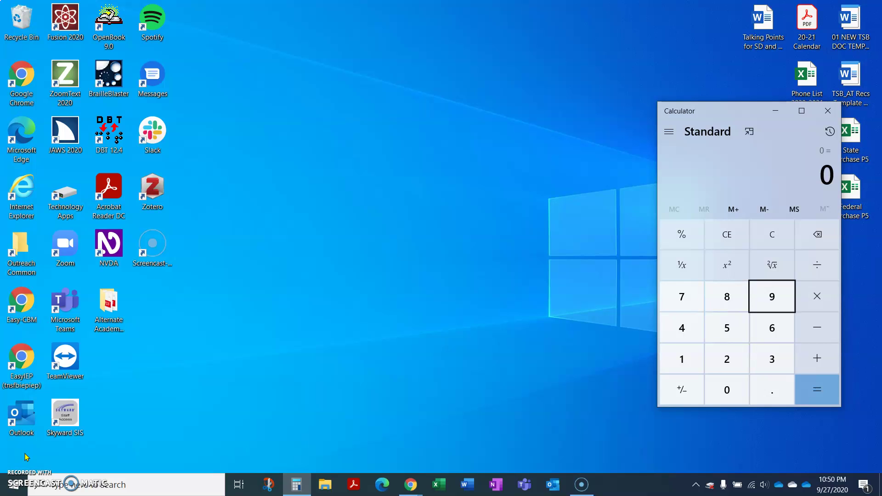
pyautogui.hotkey('alt', 'F4')
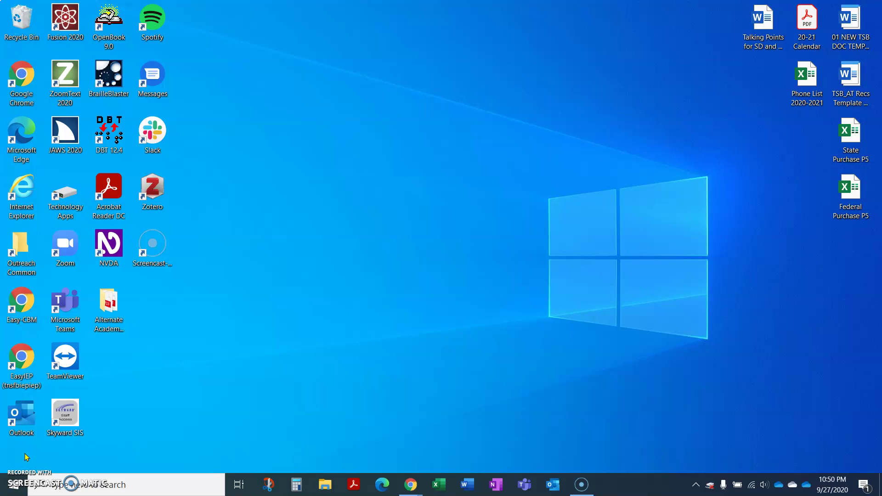
# Search Windows for "word" and launch the Word app.
pyautogui.press('super')
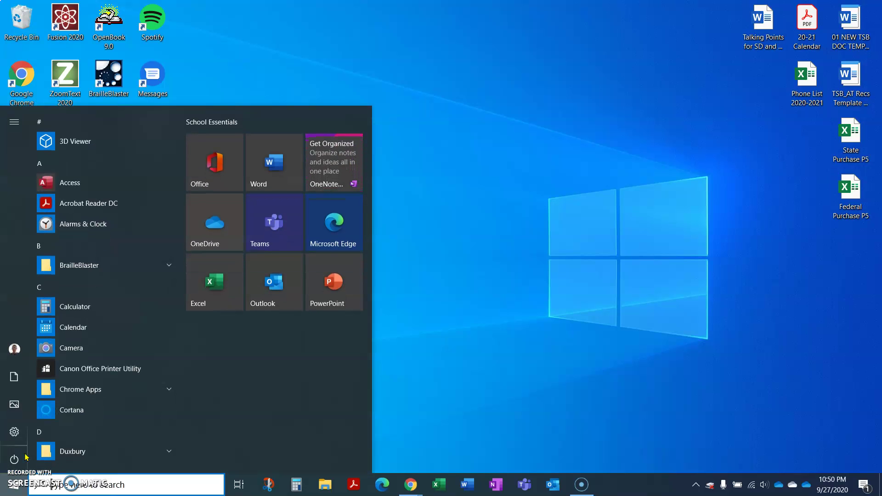
pyautogui.write('word')
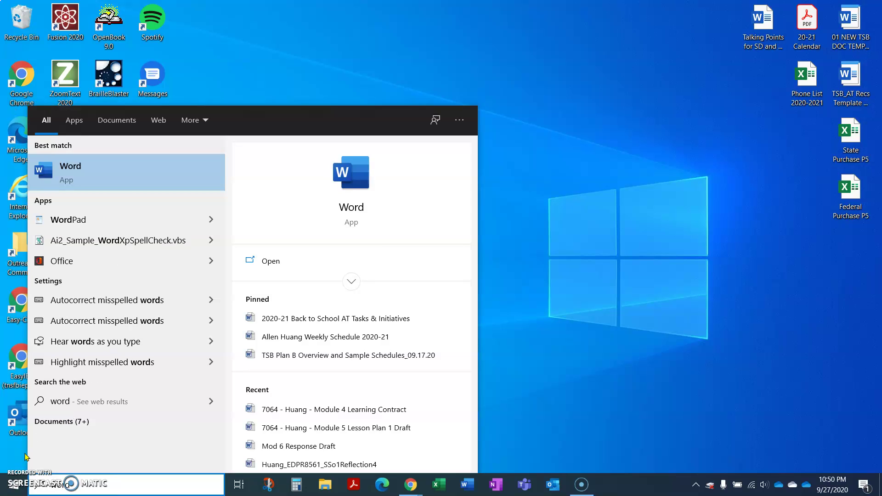
pyautogui.press('Return')
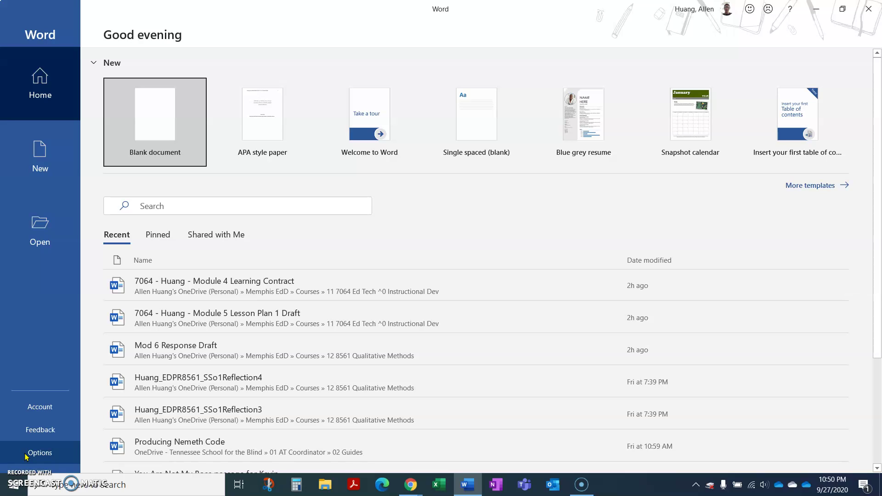
# Create a blank document and enter the sentence "Hello, how are you doing today?".
pyautogui.click(26, 455)
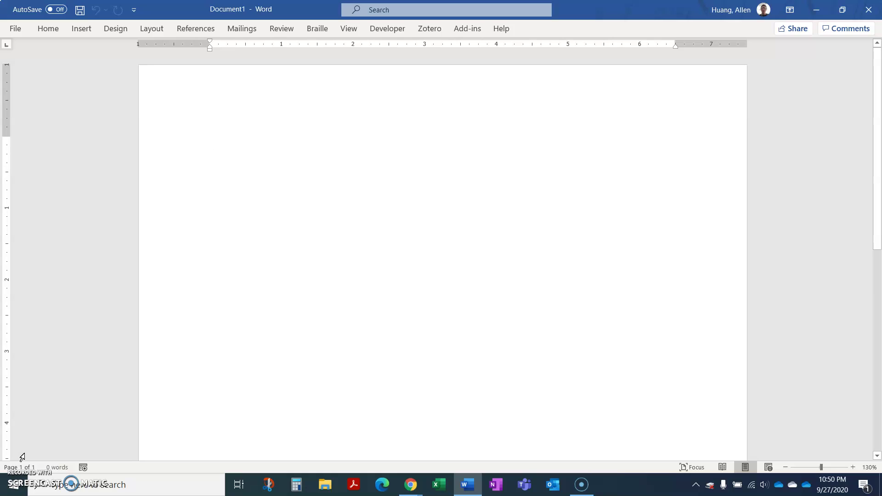
pyautogui.write('Hello,')
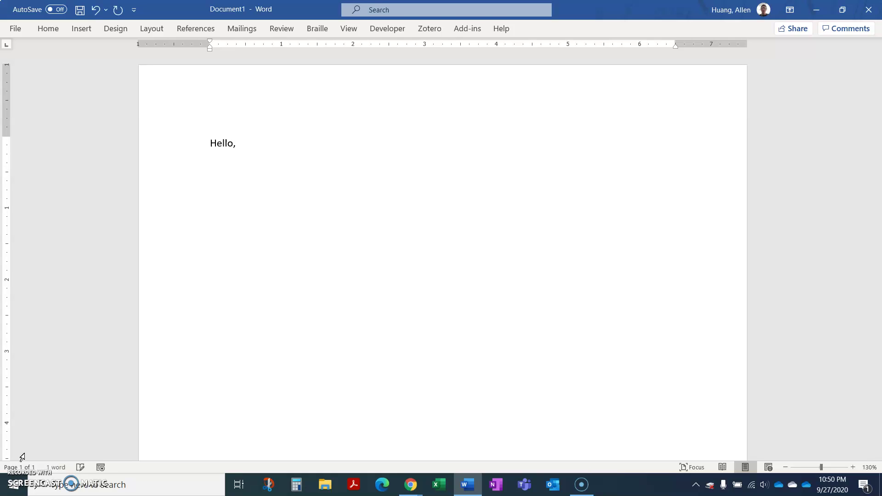
pyautogui.write(' how are you doing today?')
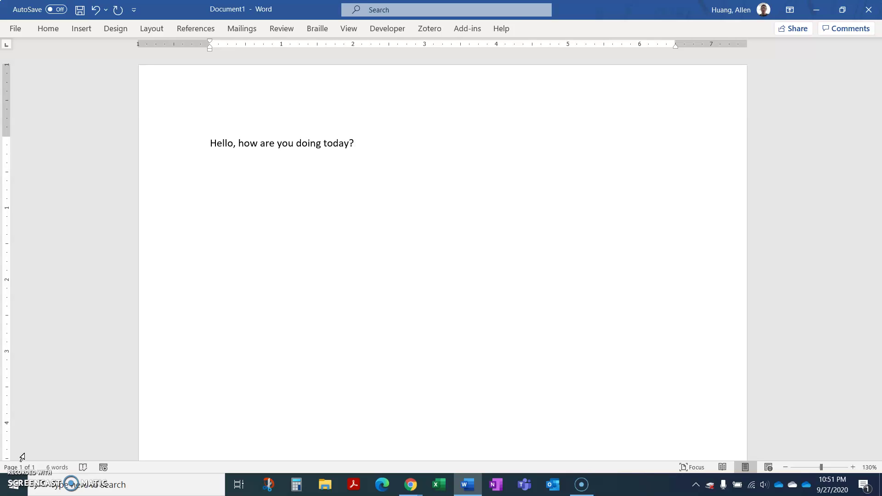
# Replace the word "Hello" at the start of the sentence with "Howdy", keeping the comma.
pyautogui.press('Left')
pyautogui.hotkey('ctrl', 'Left')
pyautogui.hotkey('ctrl', 'Left')
pyautogui.hotkey('ctrl', 'Left')
pyautogui.hotkey('ctrl', 'Left')
pyautogui.hotkey('ctrl', 'Left')
pyautogui.hotkey('ctrl', 'Left')
pyautogui.press('Delete')
pyautogui.press('Delete')
pyautogui.press('Delete')
pyautogui.press('Delete')
pyautogui.press('Delete')
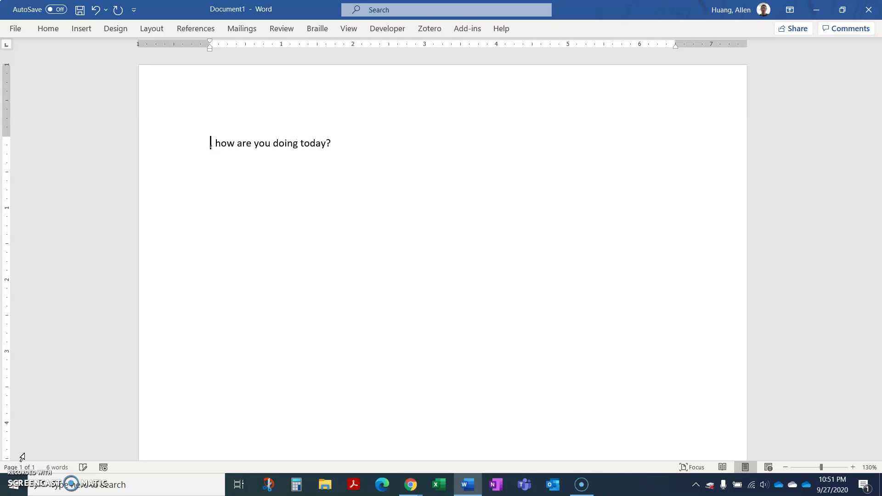
pyautogui.write('Howdy')
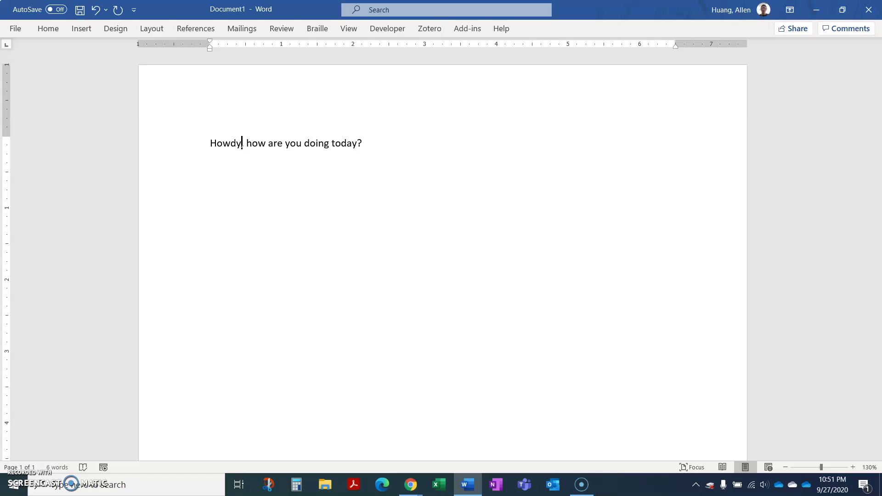
# Save the document in the Documents folder as a Word Document named "NVDA demonstration doc".
pyautogui.press('F12')
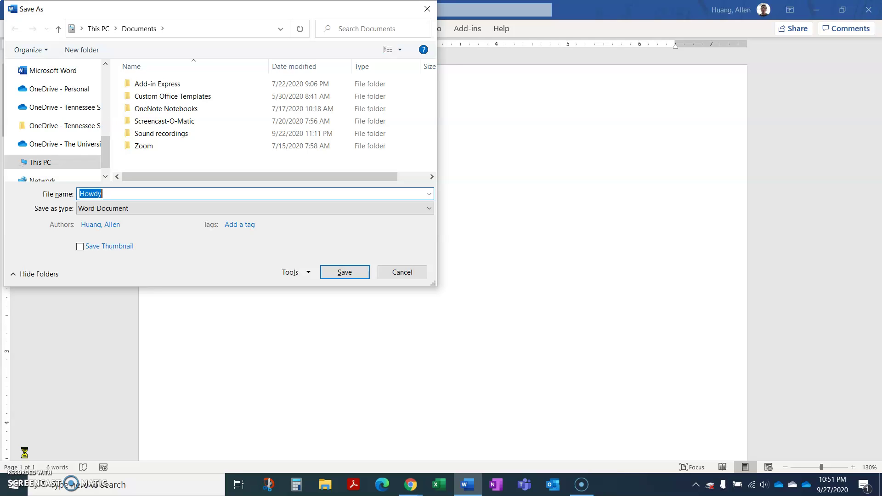
pyautogui.write('NVDA ')
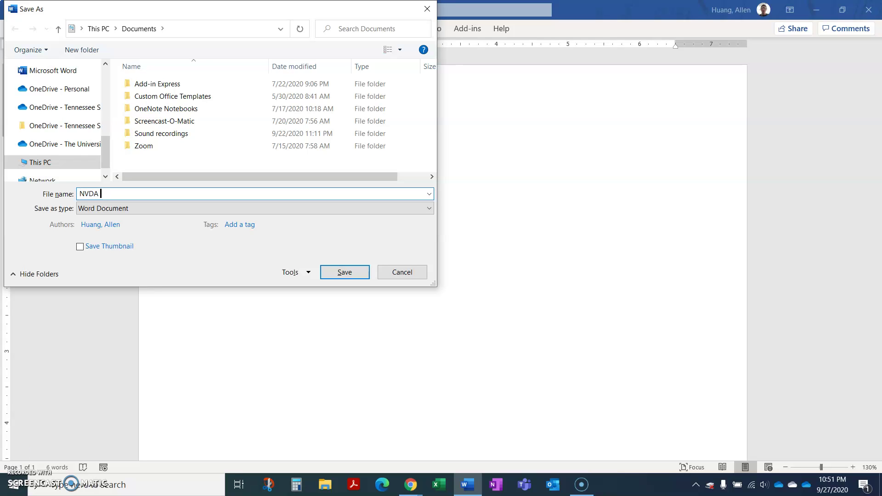
pyautogui.write('demonstration doc')
pyautogui.press('Tab')
pyautogui.press('Tab')
pyautogui.press('Tab')
pyautogui.press('Tab')
pyautogui.press('Tab')
pyautogui.press('Tab')
pyautogui.press('Tab')
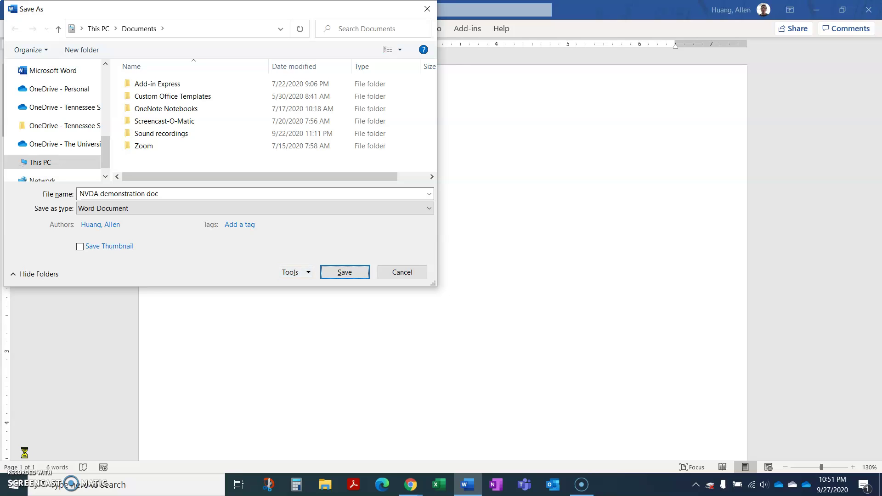
pyautogui.press('Return')
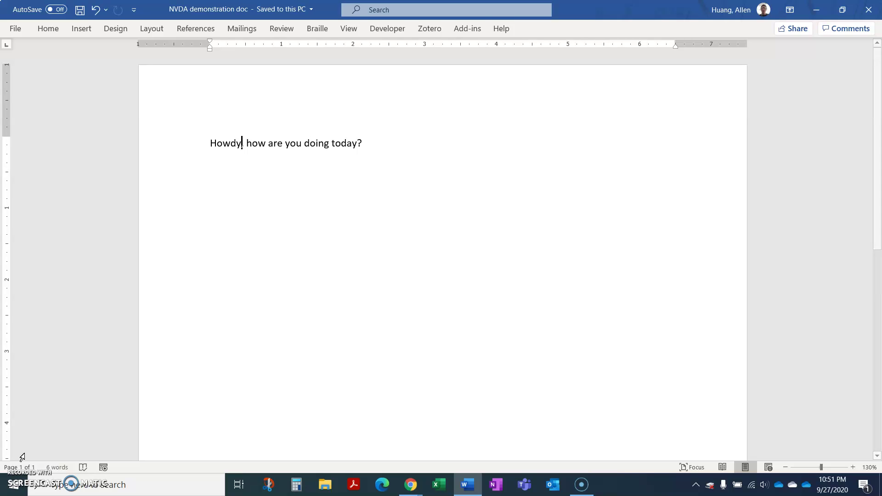
# Restore the maximized document window to its smaller size and close Word.
pyautogui.press('super+Down')
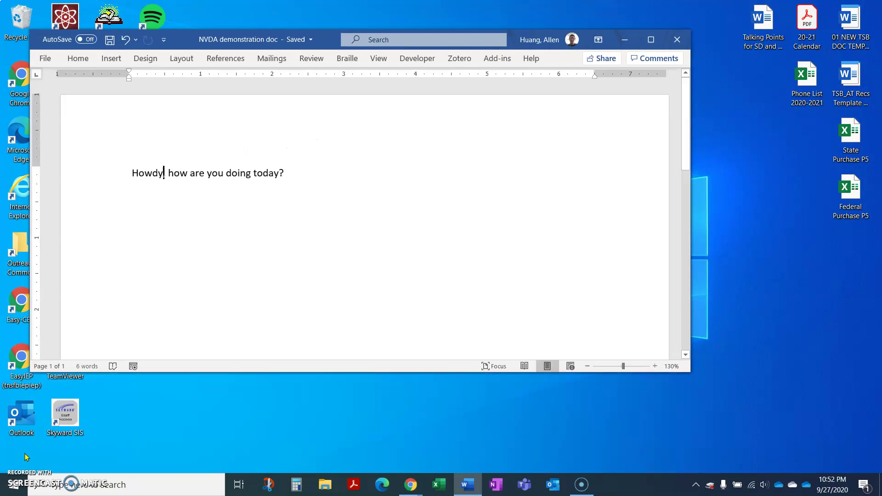
pyautogui.hotkey('alt', 'F4')
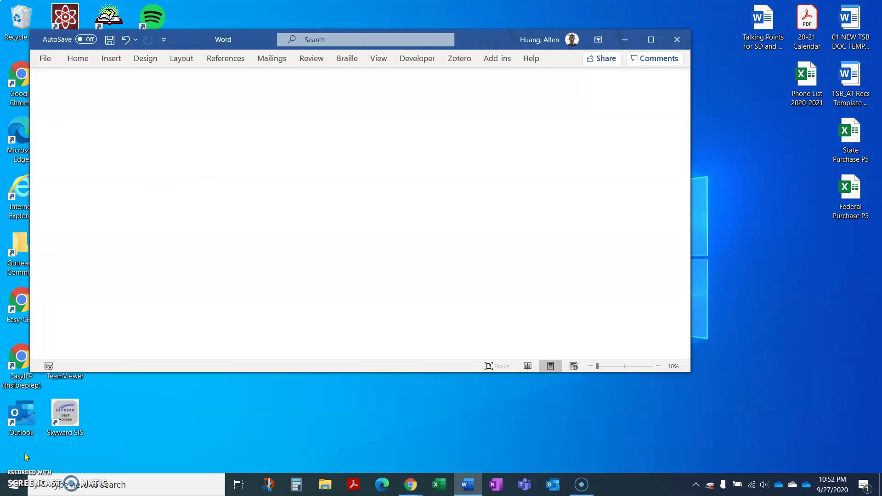